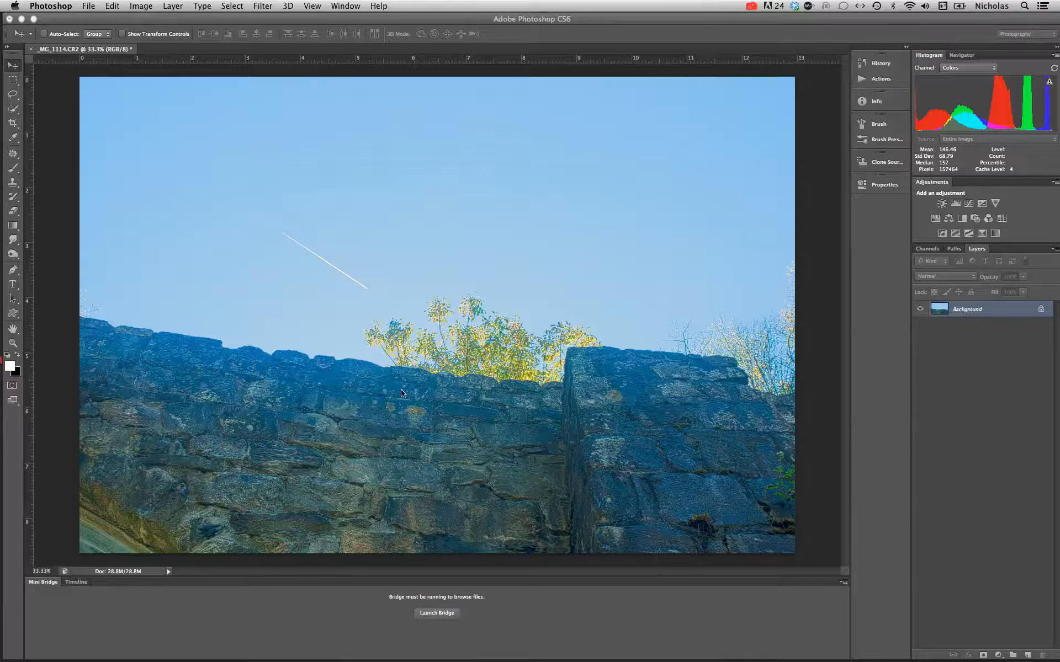
# - Close the current document without saving its changes and reopen the raw file _MG_1114.CR2 in Camera Raw
pyautogui.click(31, 49)
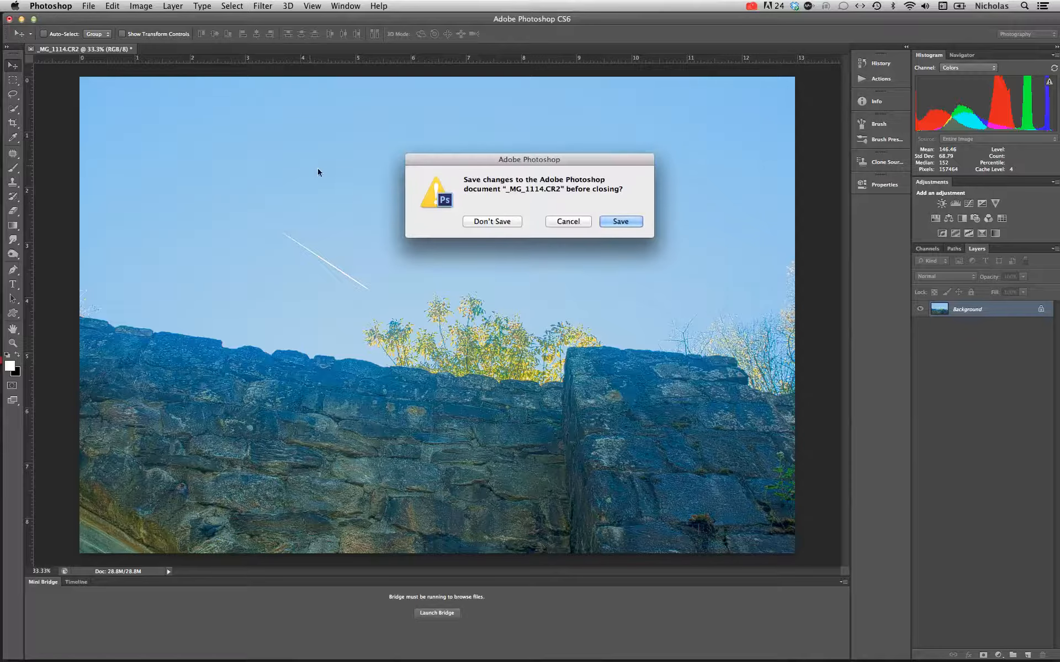
pyautogui.click(505, 221)
pyautogui.click(89, 6)
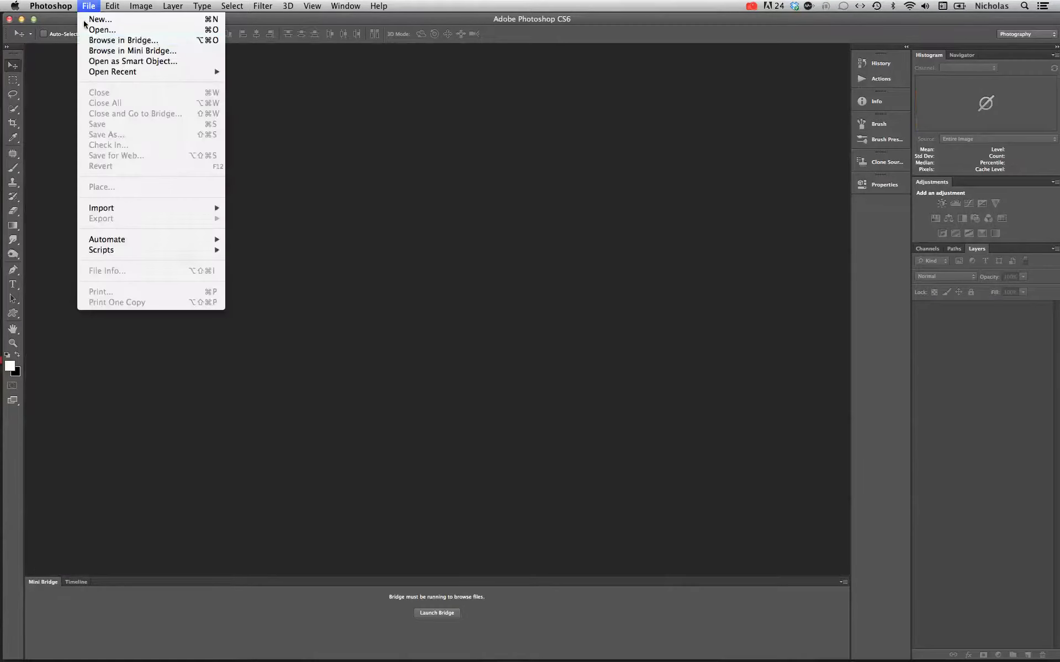
pyautogui.click(94, 29)
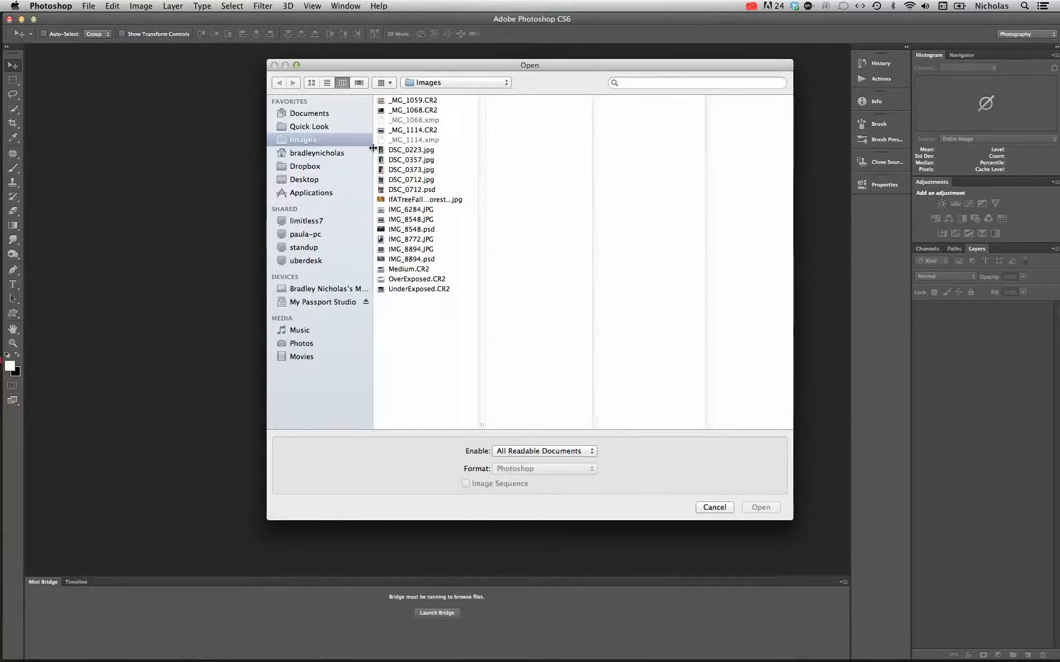
pyautogui.click(413, 130)
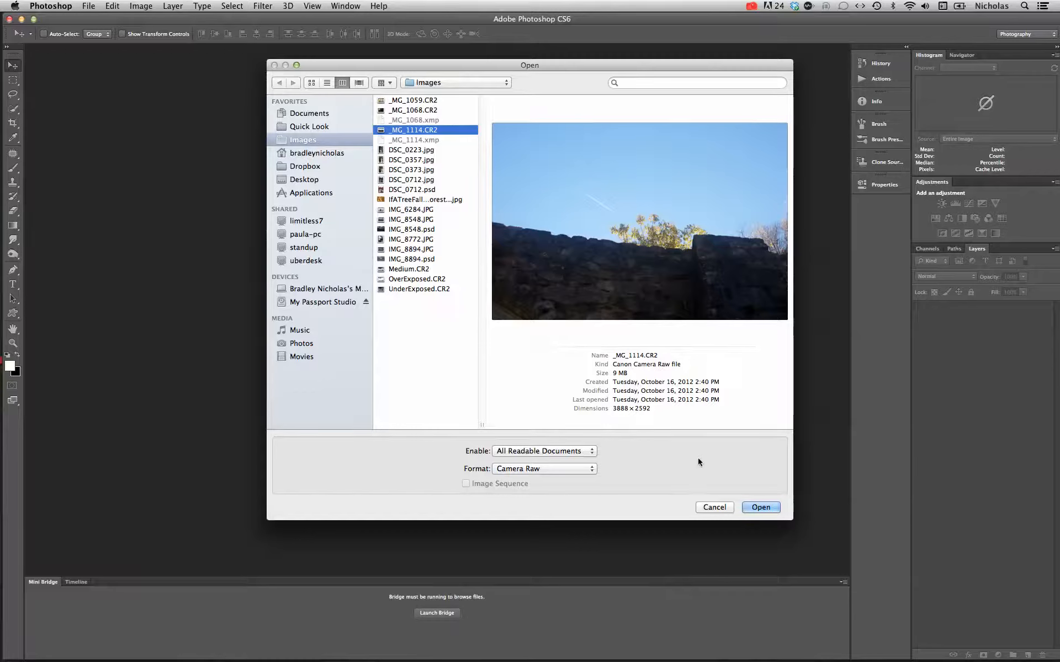
pyautogui.click(757, 506)
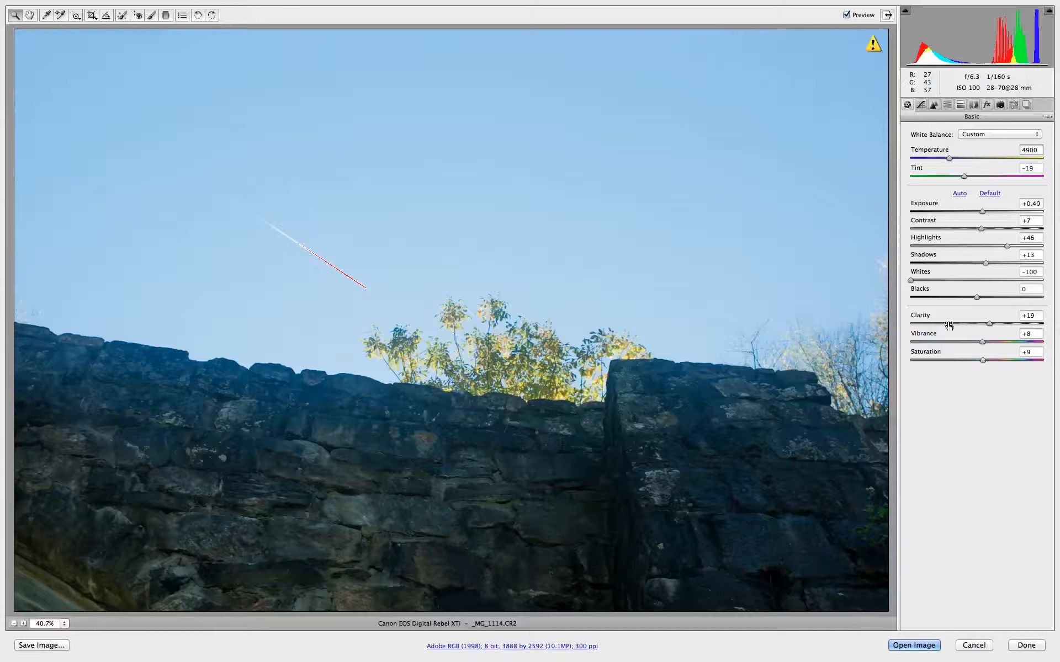
# - Set the raw photo's white balance to Auto and adjust the Temperature to 6150
pyautogui.click(988, 134)
pyautogui.press('Escape')
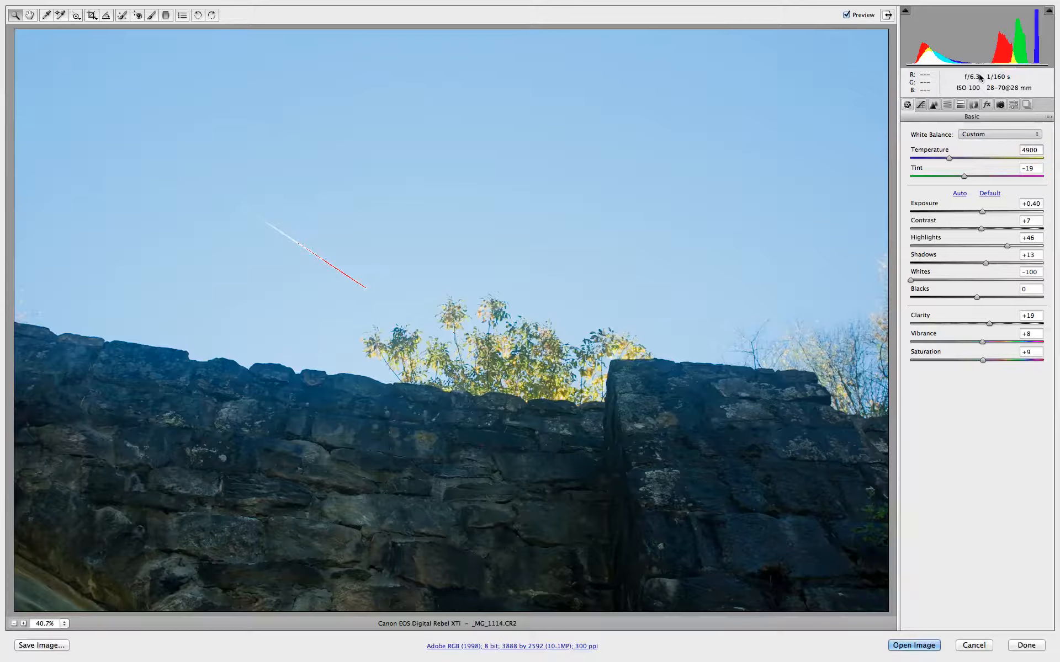
pyautogui.press('super+shift+u')
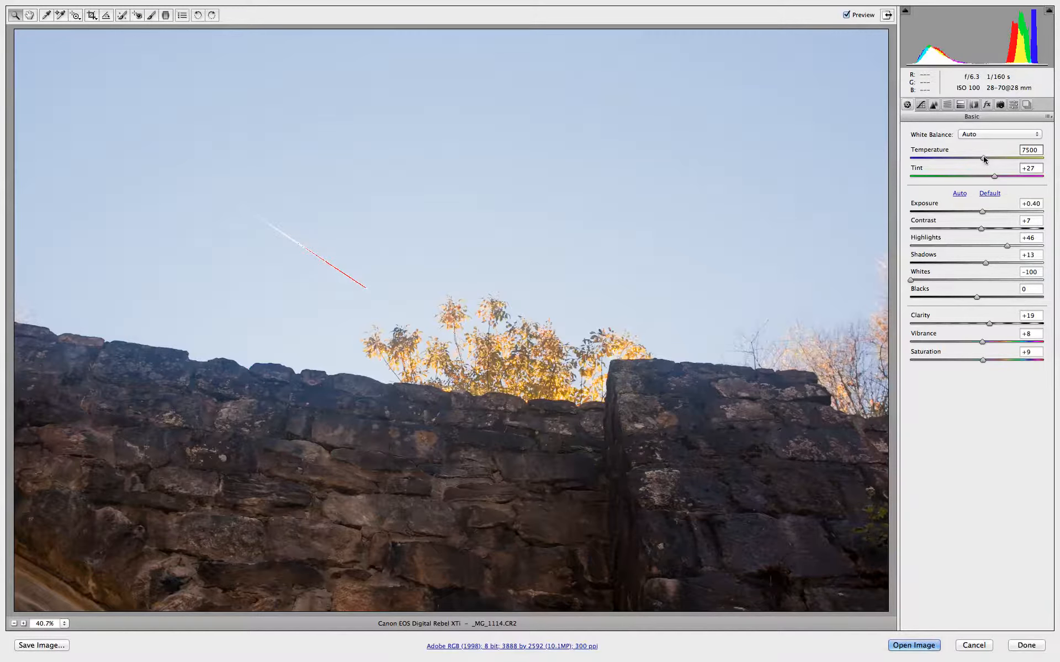
pyautogui.moveTo(984, 159); pyautogui.dragTo(966, 160)
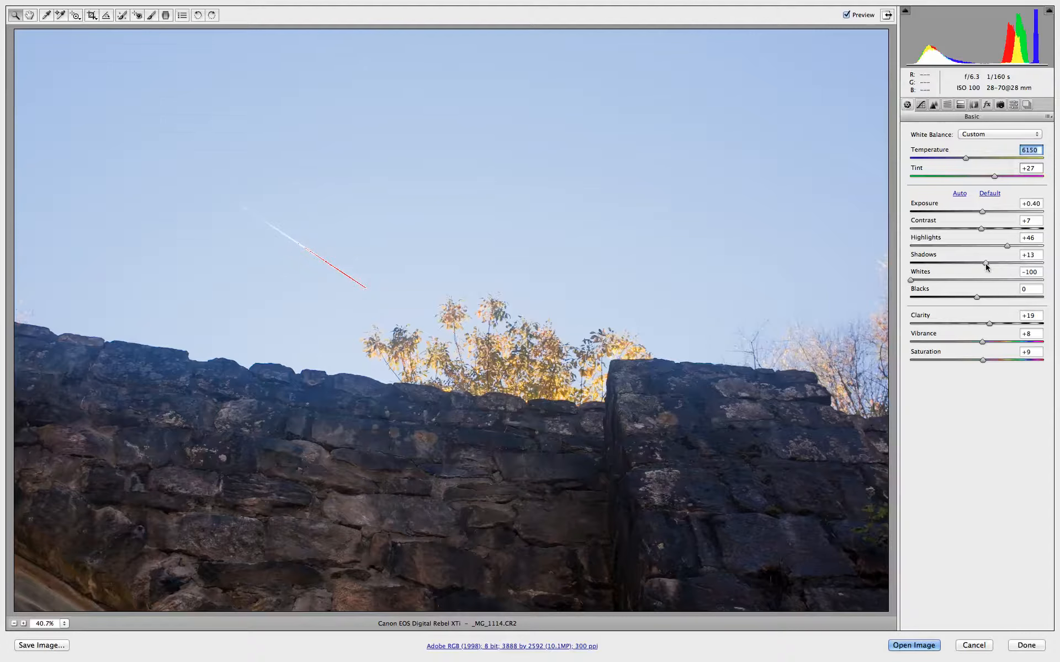
# - Set the raw photo's Exposure to +0.65 and Shadows to +24
pyautogui.moveTo(982, 212); pyautogui.dragTo(988, 214)
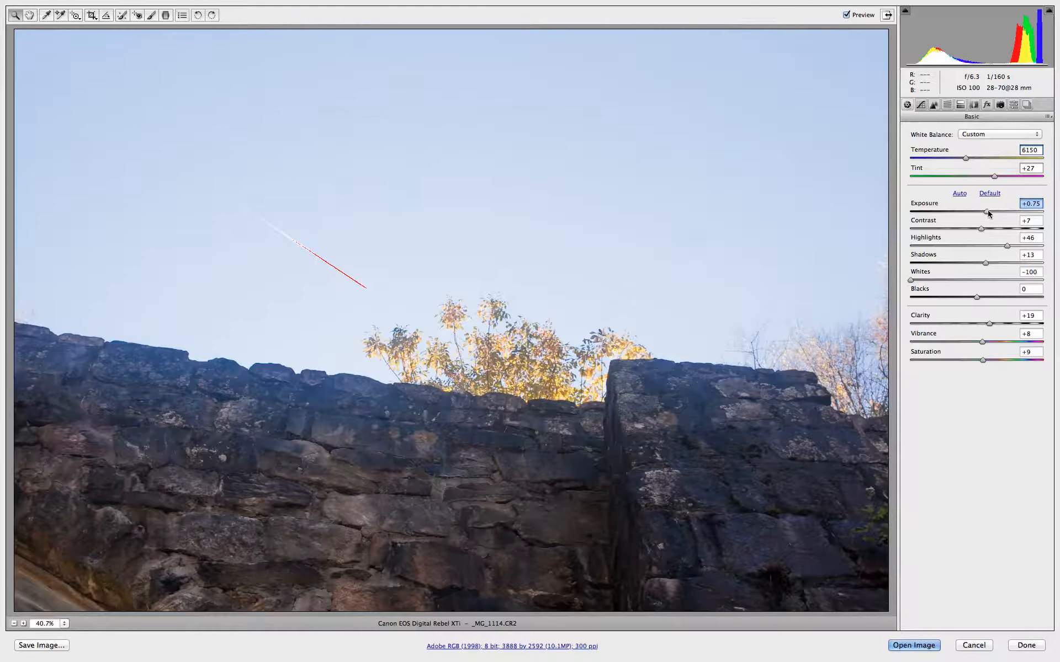
pyautogui.moveTo(987, 212); pyautogui.dragTo(986, 211)
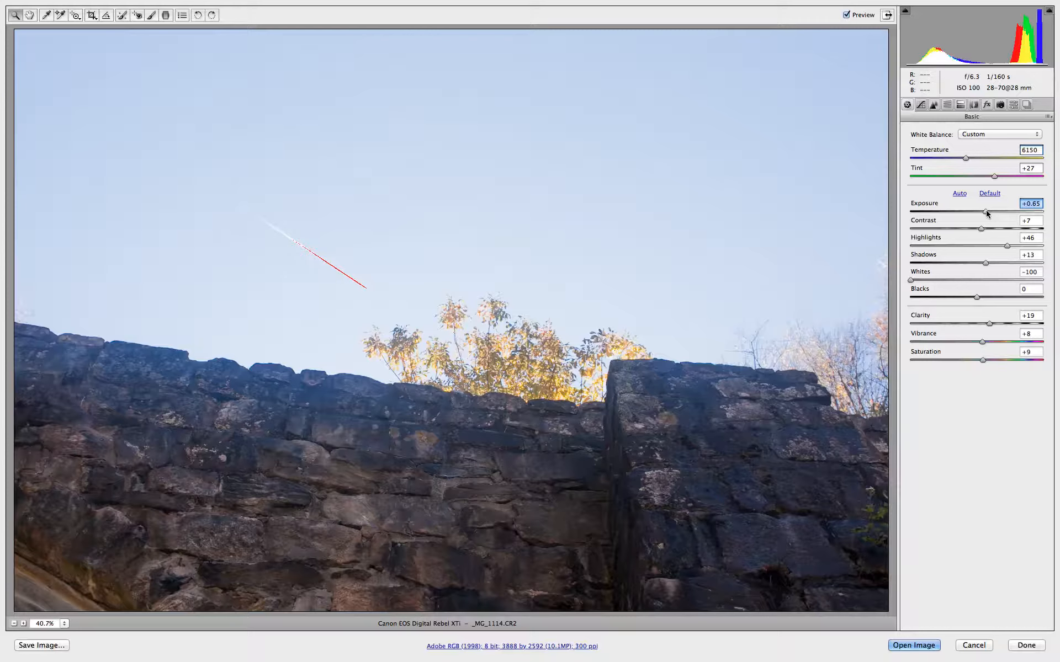
pyautogui.click(986, 264)
pyautogui.moveTo(985, 262); pyautogui.dragTo(991, 261)
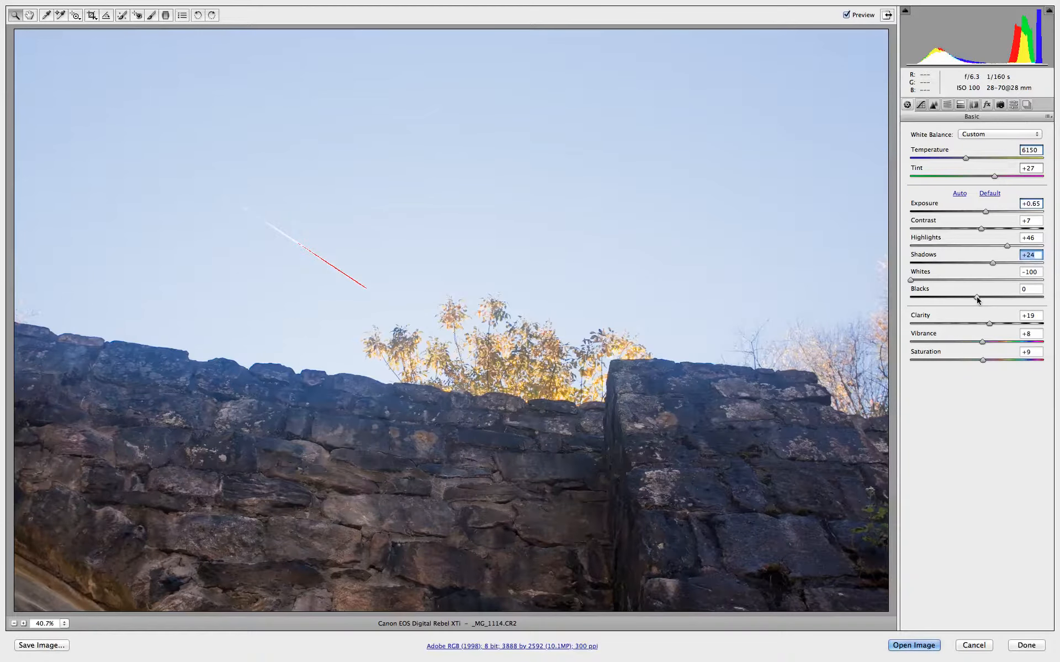
# - Set Blacks to +12, Vibrance to +14 and Saturation to +16, and open the raw image for editing
pyautogui.moveTo(977, 297); pyautogui.dragTo(985, 296)
pyautogui.moveTo(983, 345); pyautogui.dragTo(988, 361)
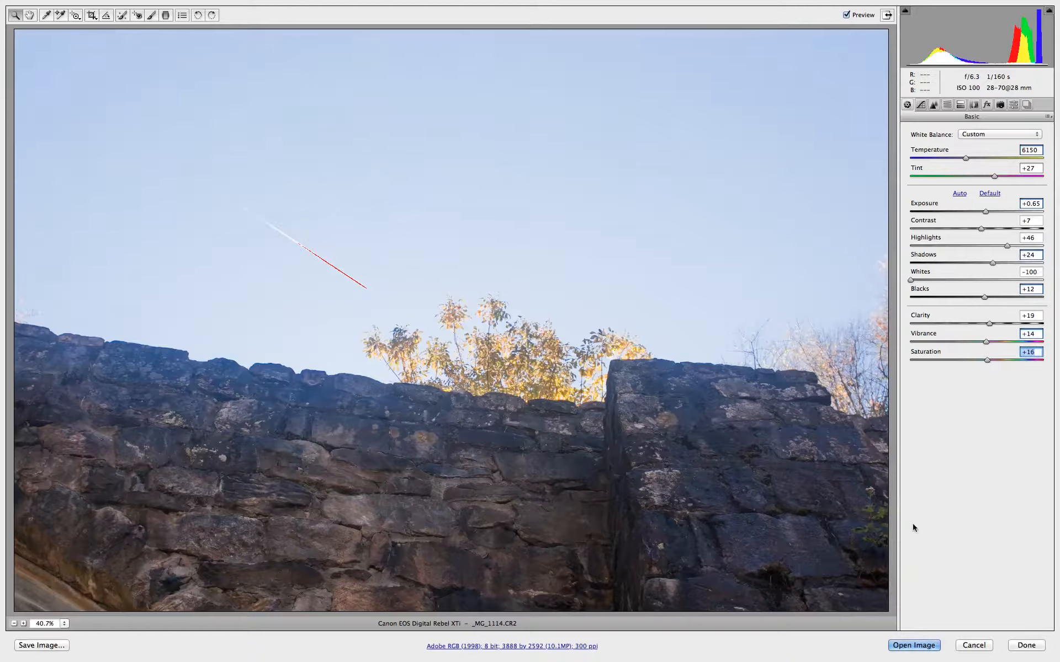
pyautogui.click(914, 644)
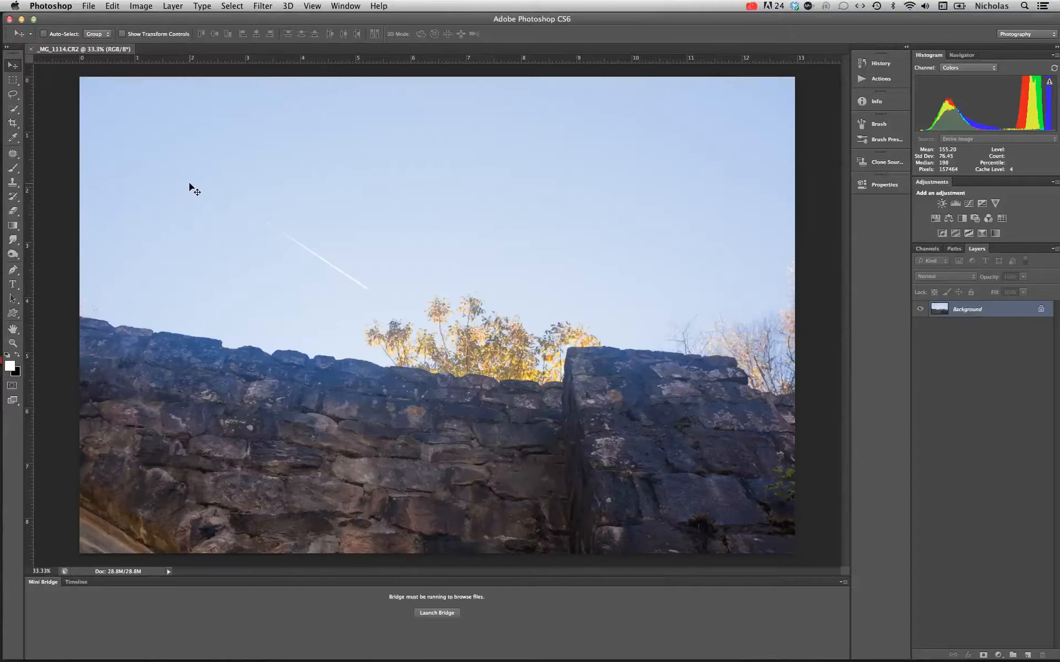
# - Start HDR Toning on the image, try the Flat preset and choose the Photorealistic preset
pyautogui.click(141, 7)
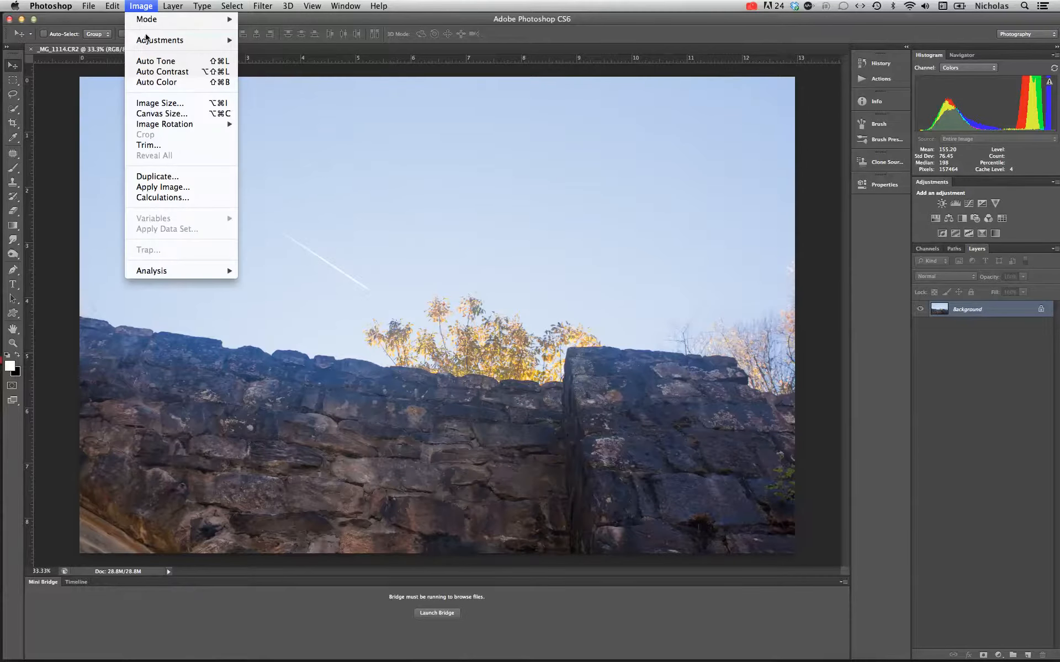
pyautogui.moveTo(154, 42)
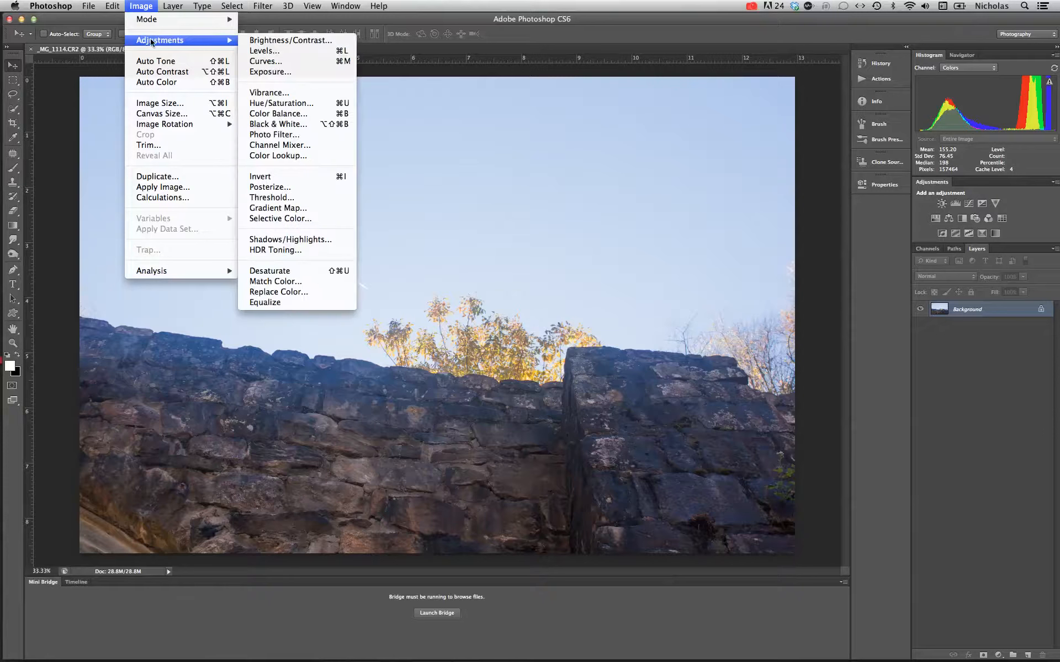
pyautogui.click(280, 251)
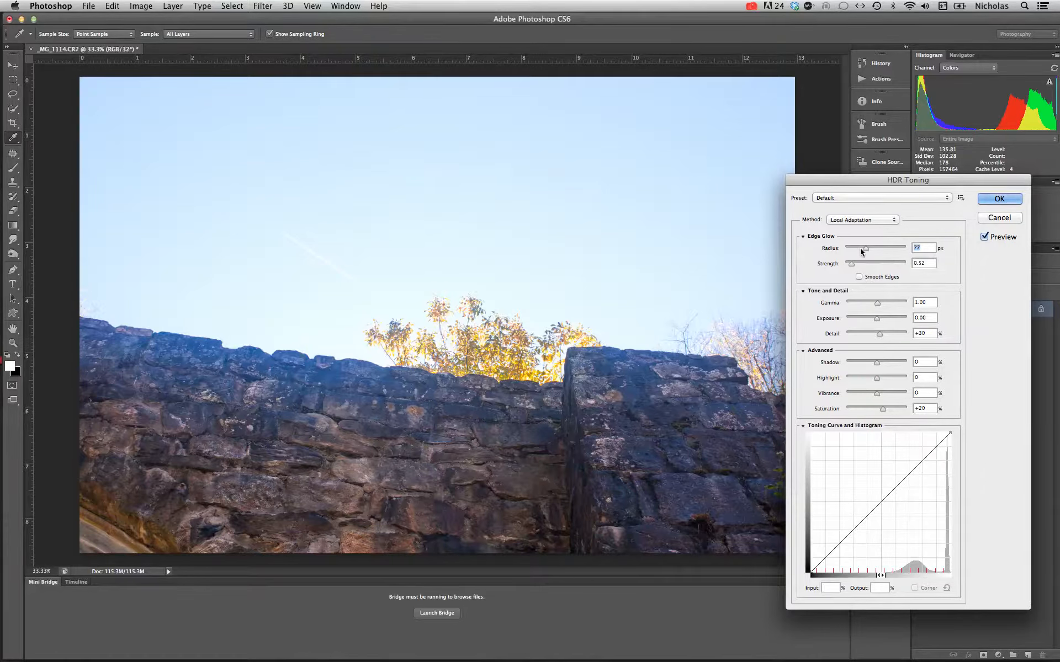
pyautogui.click(862, 198)
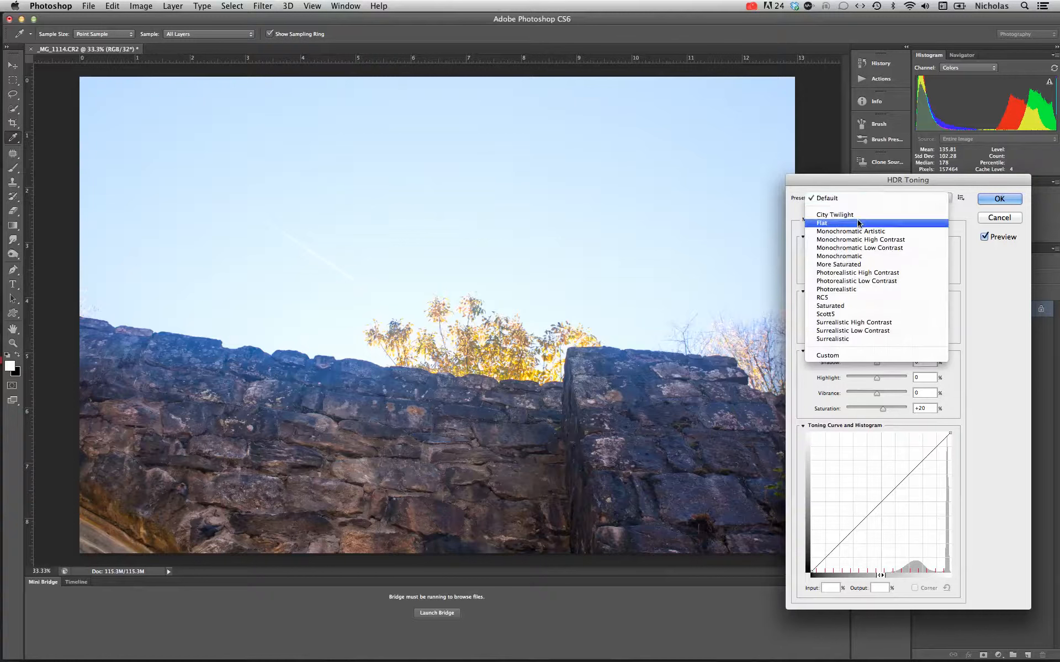
pyautogui.click(858, 222)
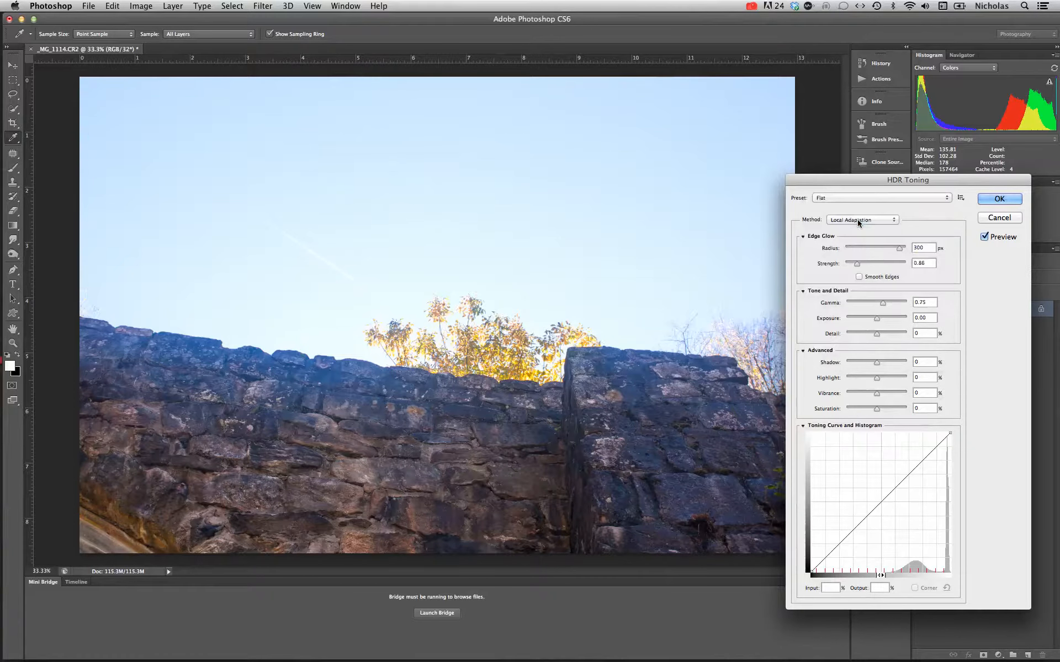
pyautogui.click(858, 198)
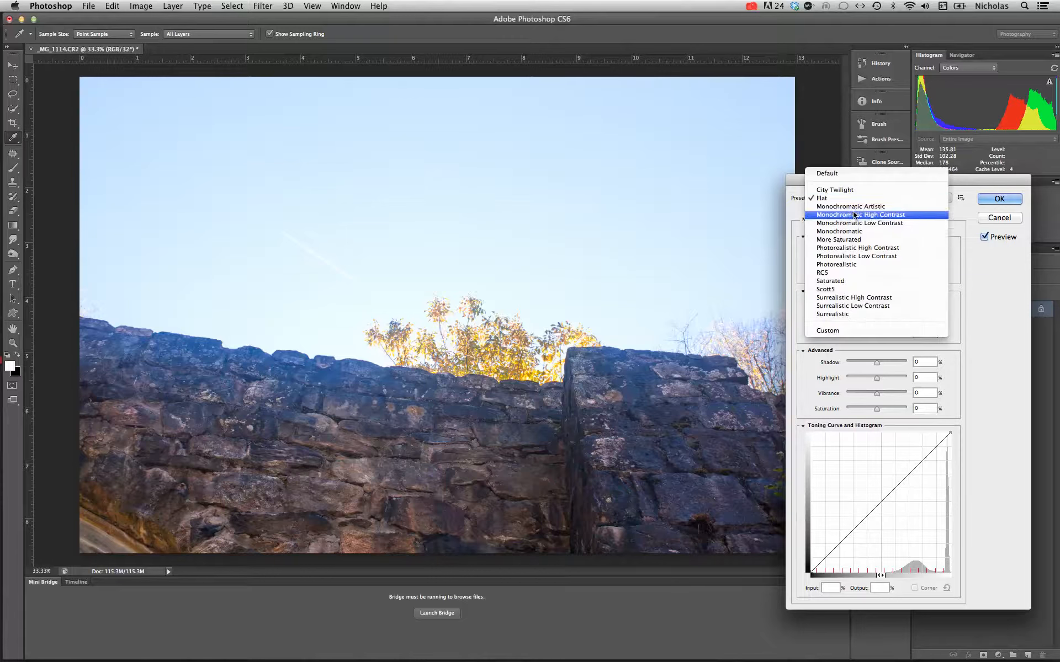
pyautogui.click(847, 264)
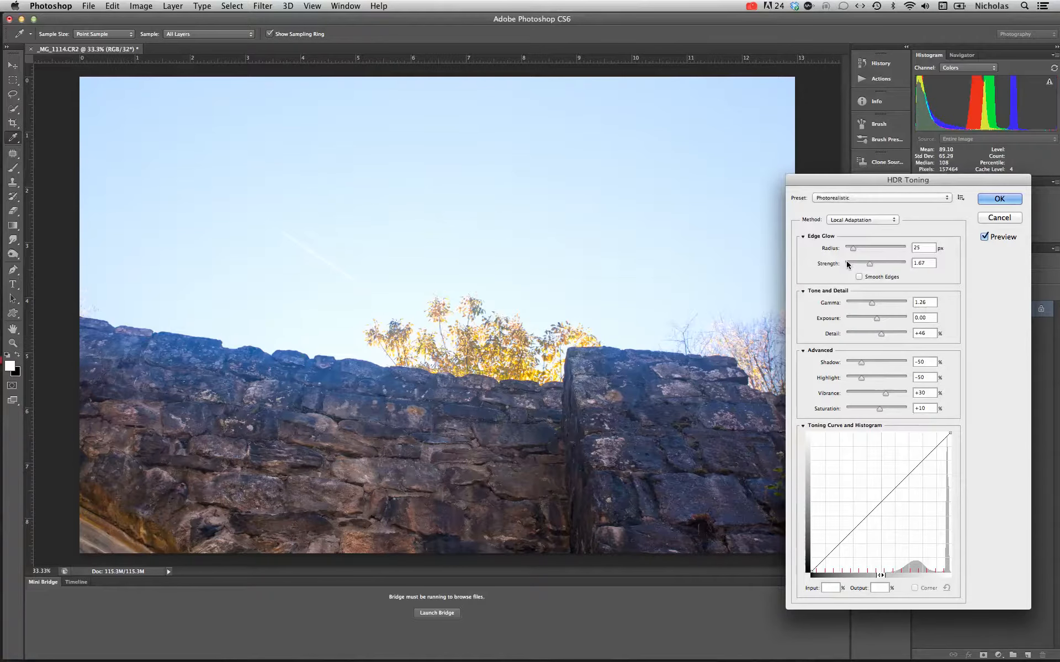
# - Try the Surrealistic HDR Toning preset and switch back to Photorealistic
pyautogui.click(864, 199)
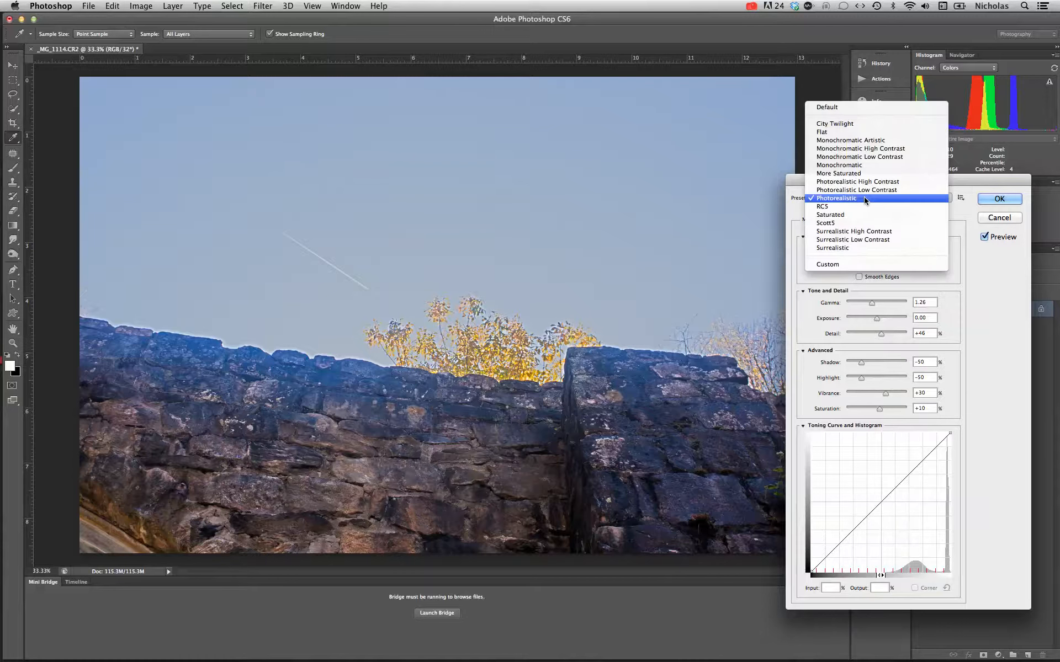
pyautogui.click(861, 248)
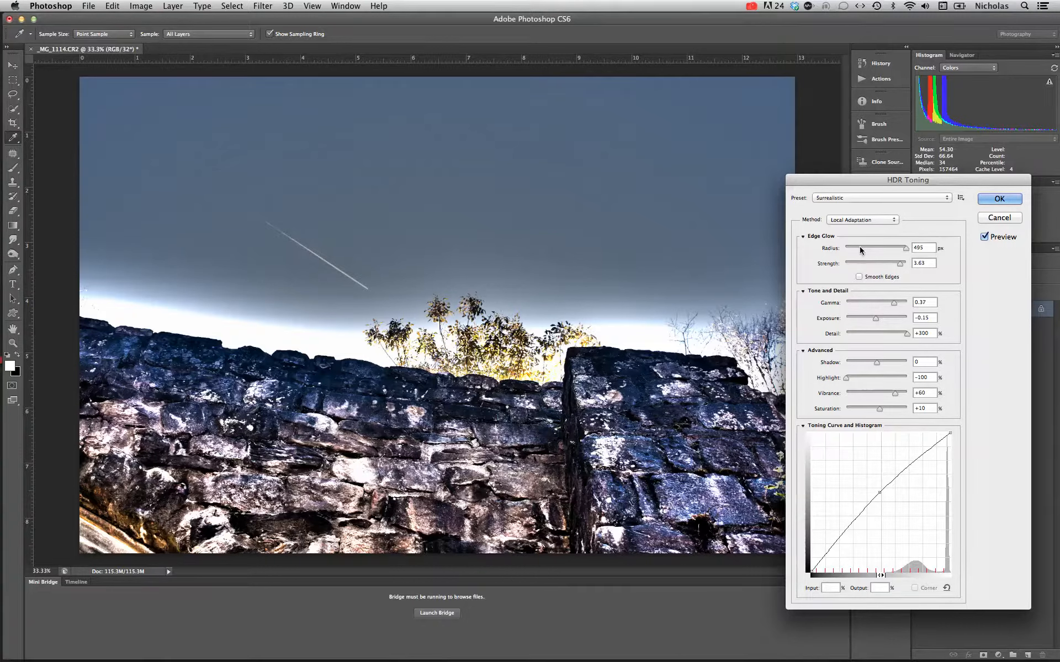
pyautogui.click(848, 199)
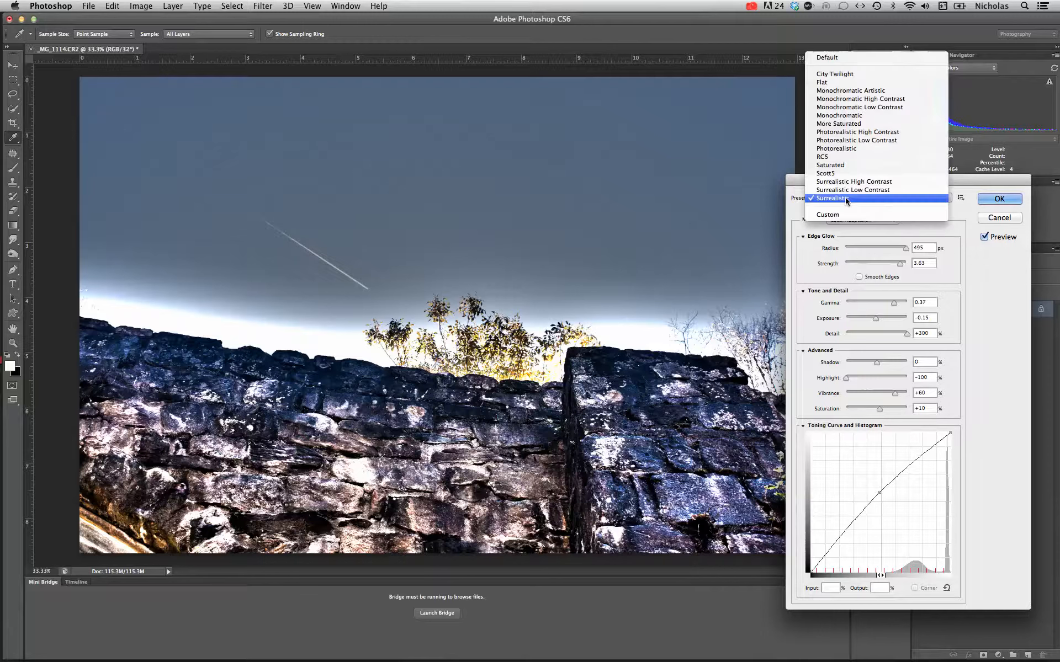
pyautogui.click(836, 149)
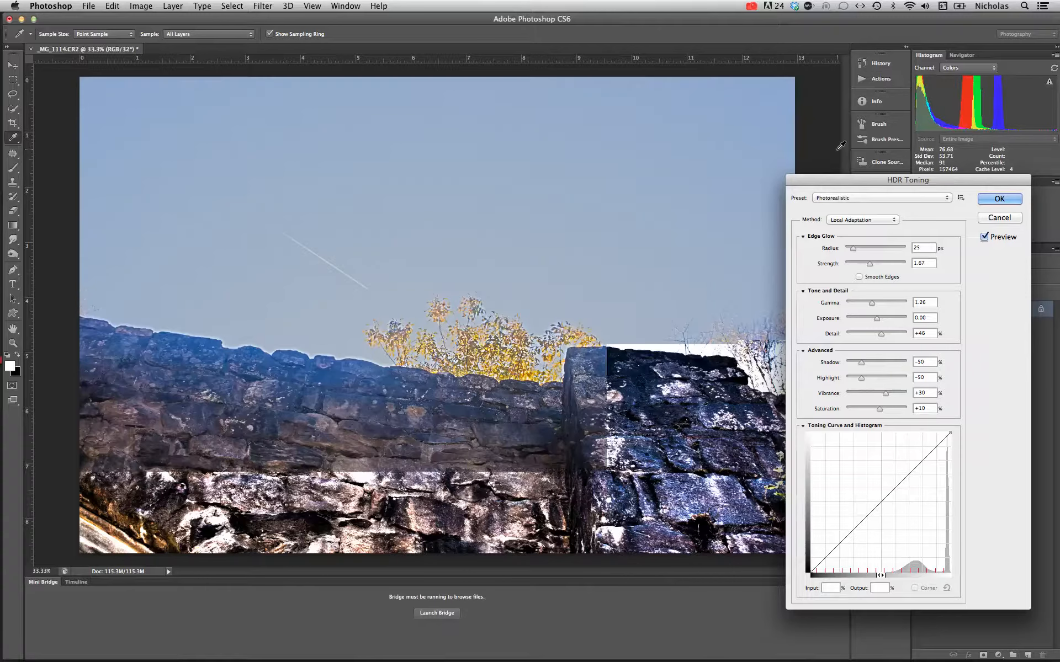
# - Set the Edge Glow radius to 5 px and its strength to 0.49
pyautogui.doubleClick(926, 246)
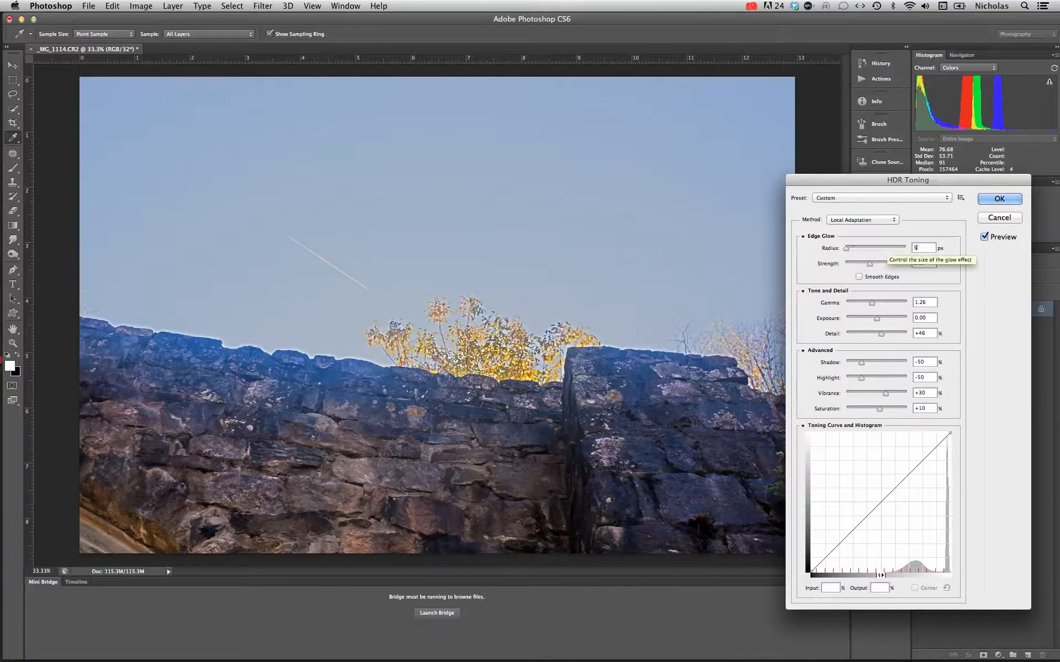
pyautogui.write('5')
pyautogui.press('Tab')
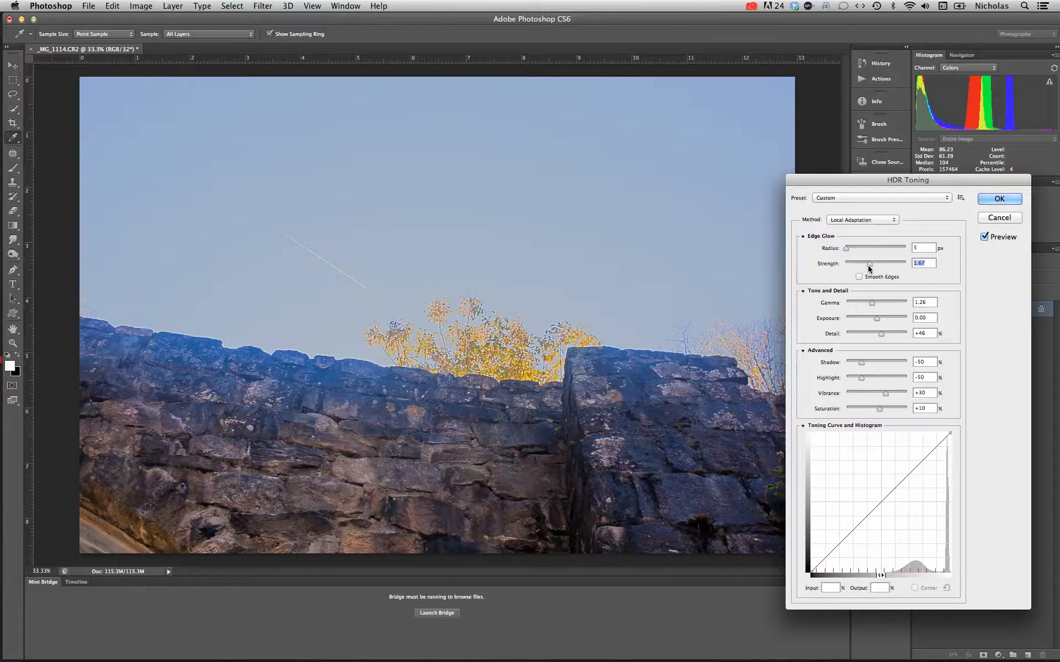
pyautogui.moveTo(868, 268); pyautogui.dragTo(858, 267)
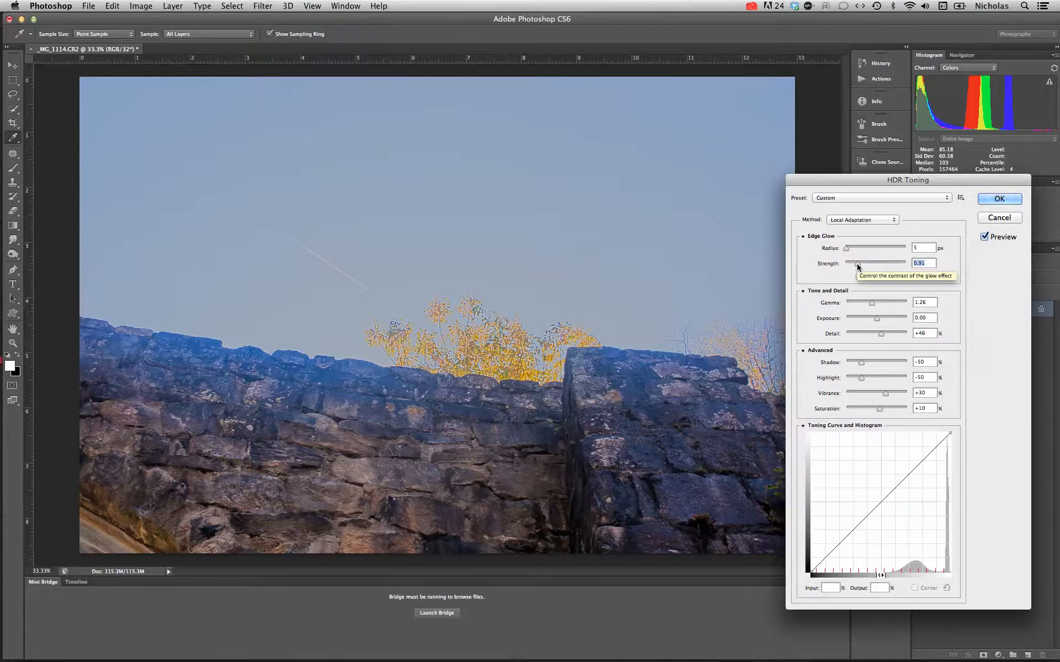
pyautogui.moveTo(858, 266); pyautogui.dragTo(850, 266)
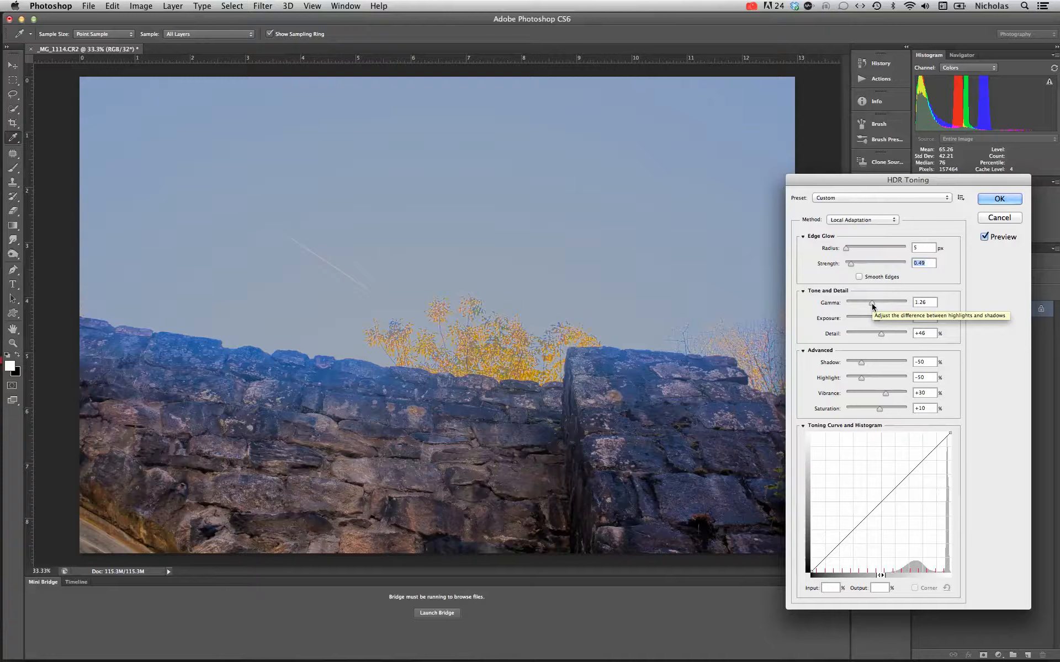
# - Set the HDR Toning Gamma to 1.44, Exposure to +0.86 and Detail to +116%
pyautogui.click(872, 303)
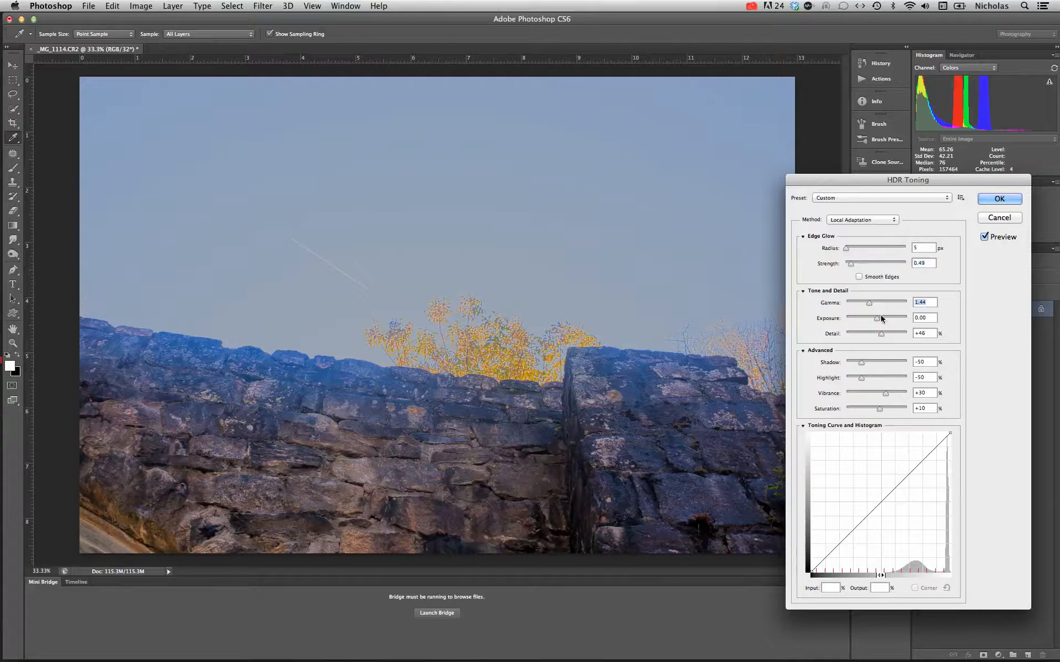
pyautogui.moveTo(877, 320); pyautogui.dragTo(881, 321)
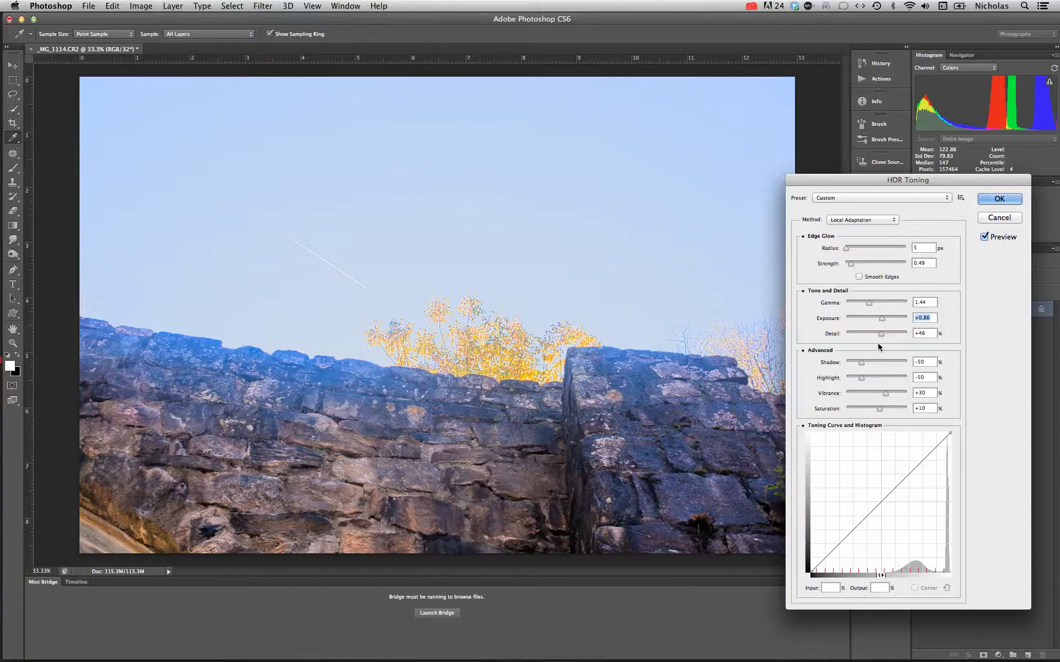
pyautogui.moveTo(882, 334); pyautogui.dragTo(888, 335)
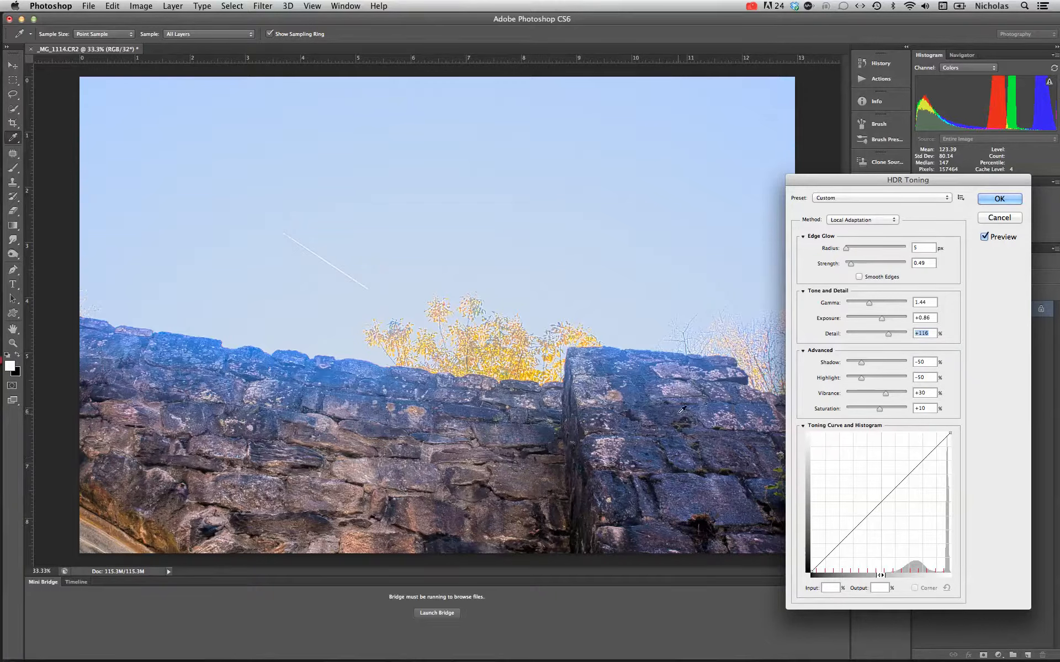
# - Raise the HDR Toning Vibrance to +33% and Saturation to +28%
pyautogui.click(886, 393)
pyautogui.moveTo(890, 394); pyautogui.dragTo(891, 394)
pyautogui.moveTo(879, 411); pyautogui.dragTo(885, 411)
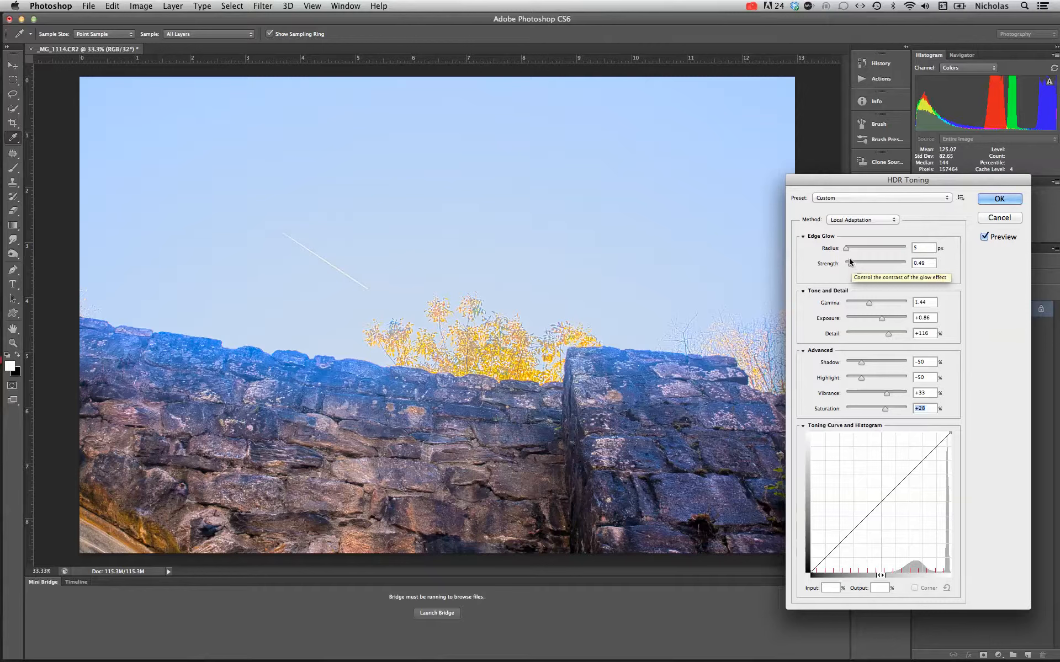
# - Set the Edge Glow radius to 3 px and HDR Exposure to +0.41, and apply the HDR Toning to the image
pyautogui.doubleClick(916, 248)
pyautogui.write('3')
pyautogui.press('Tab')
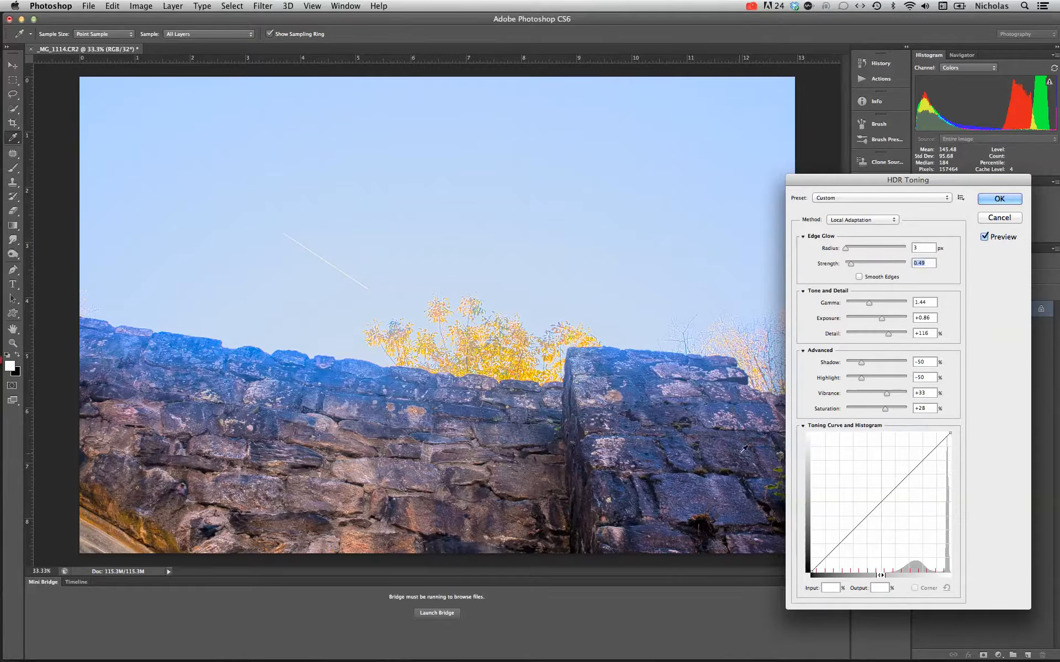
pyautogui.moveTo(882, 324); pyautogui.dragTo(879, 323)
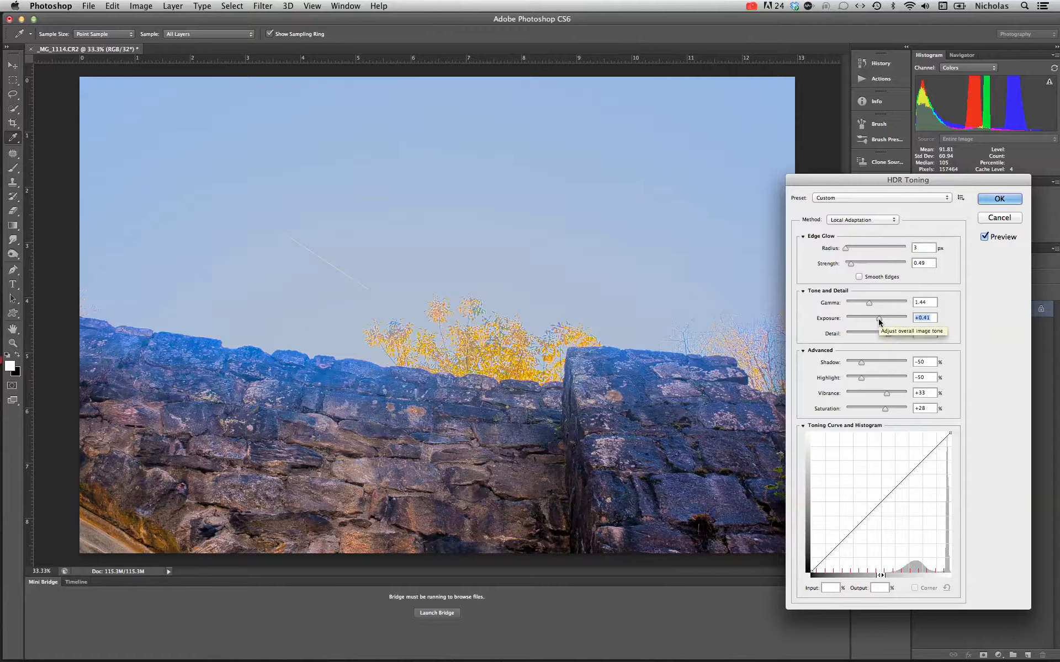
pyautogui.click(999, 199)
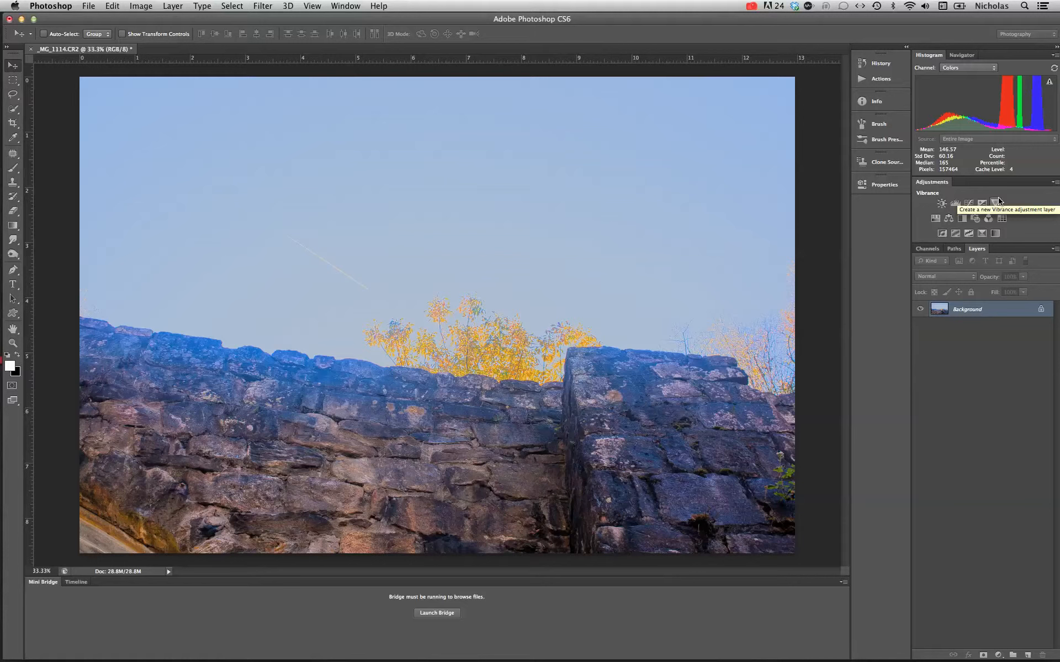
pyautogui.click(997, 203)
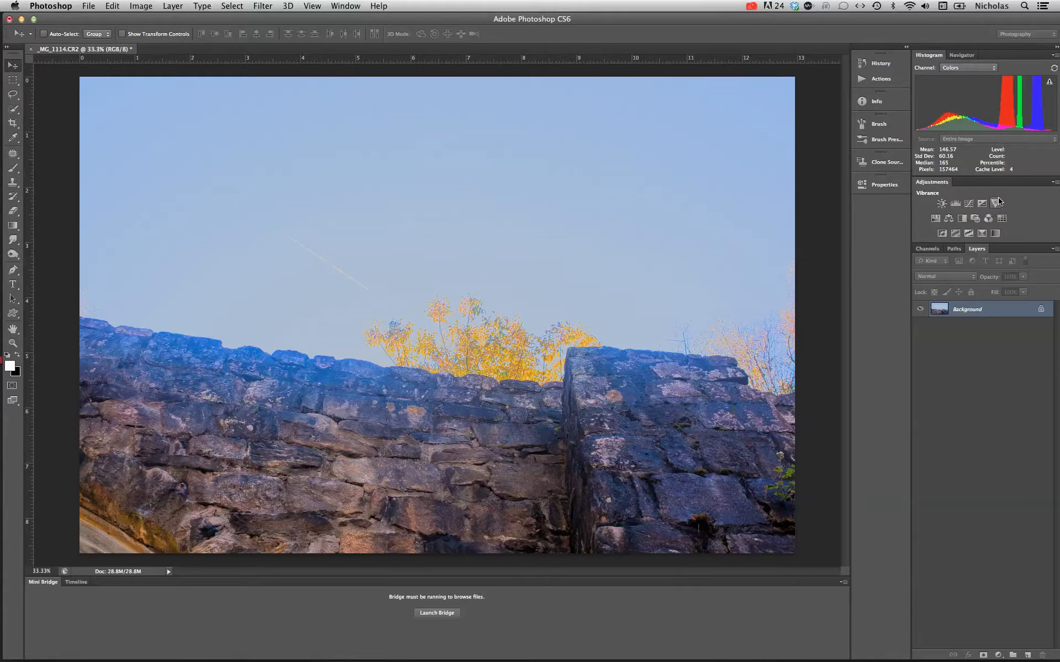